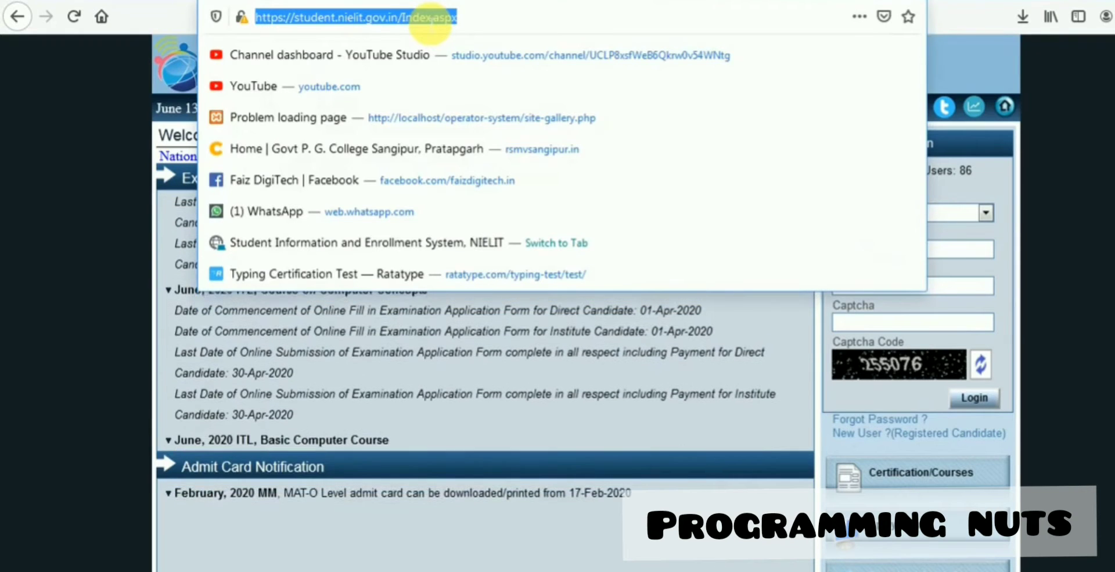
Step: Search Google for 'nielit stu' to find the NIELIT student portal
type("nielit stu")
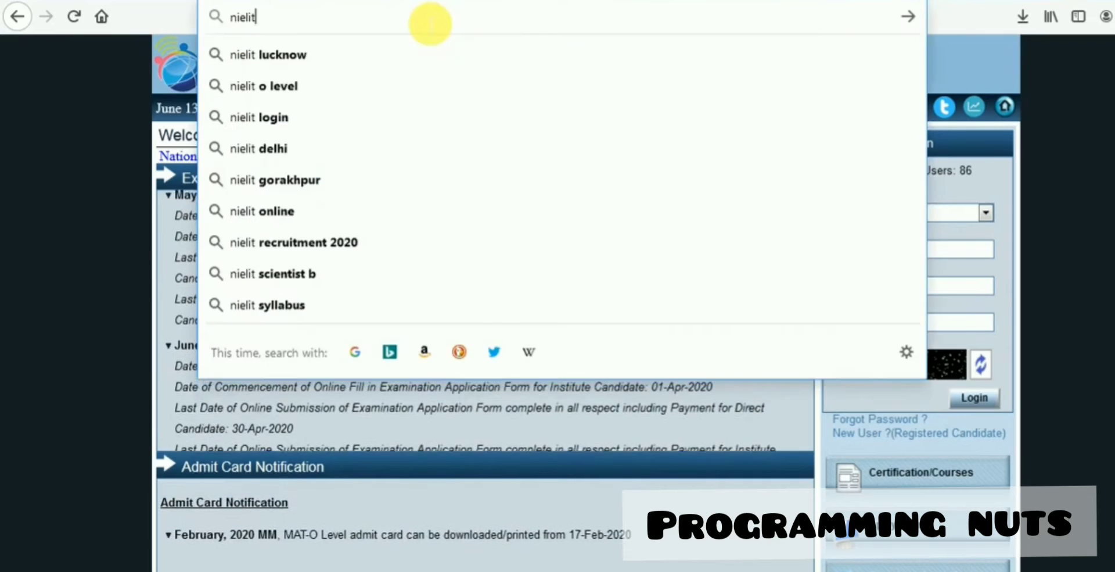
key("Return")
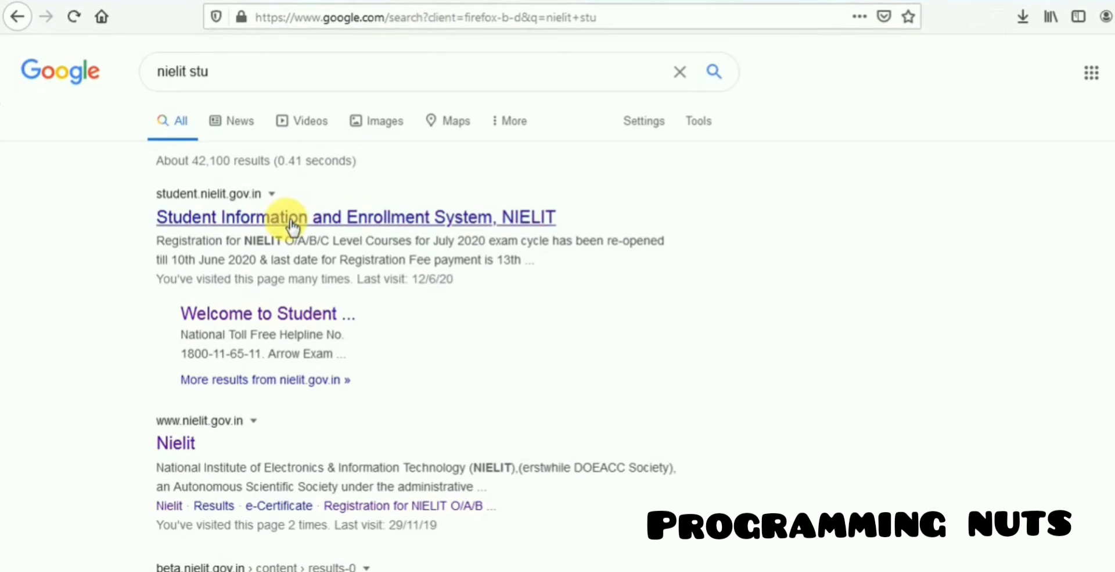
Step: Open the Student Information and Enrollment System result, dismiss the notices, and choose New User (Registered Candidate)
left_click(293, 226)
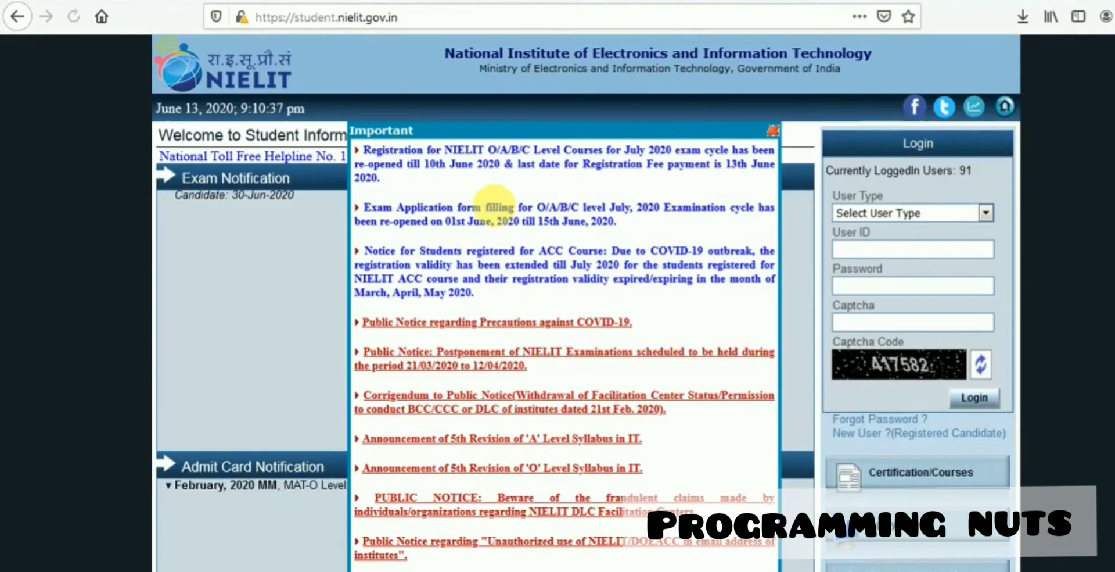
left_click(774, 132)
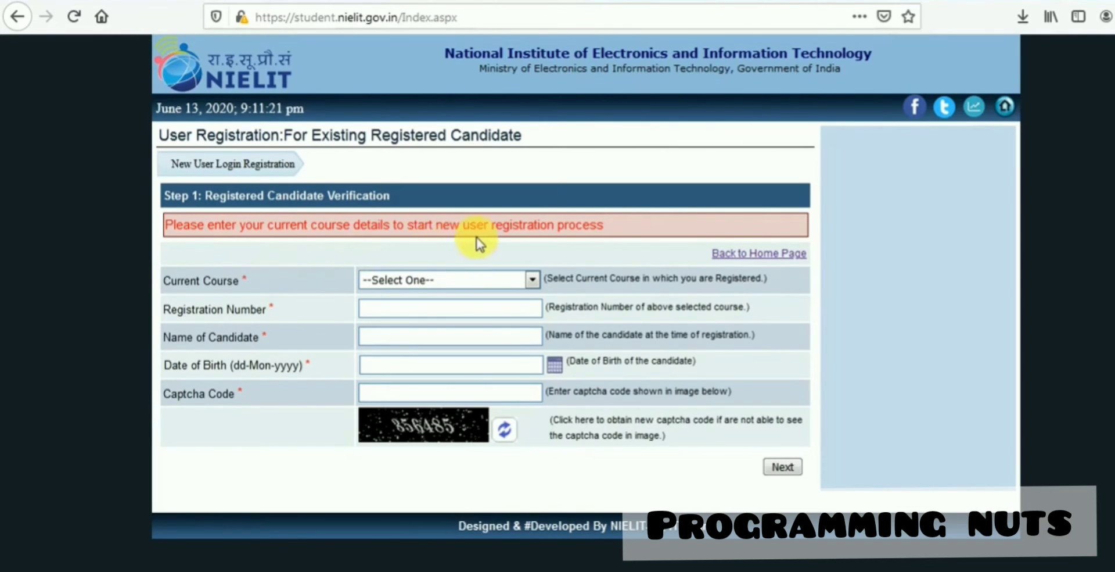
left_click(447, 283)
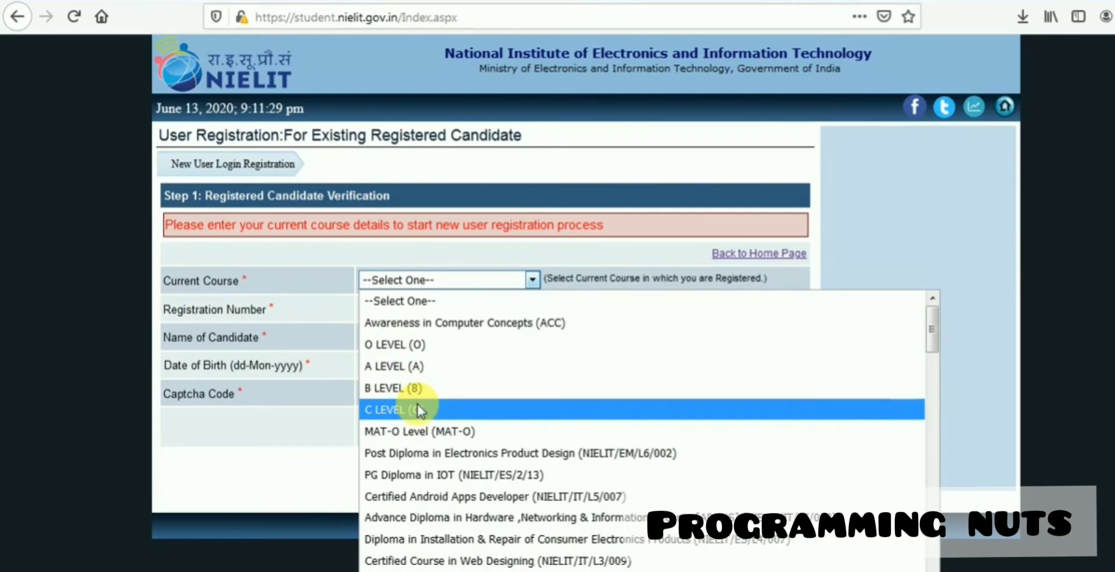
Step: Select O LEVEL (O) as current course, fill in the candidate details, then the email and mobile
left_click(423, 347)
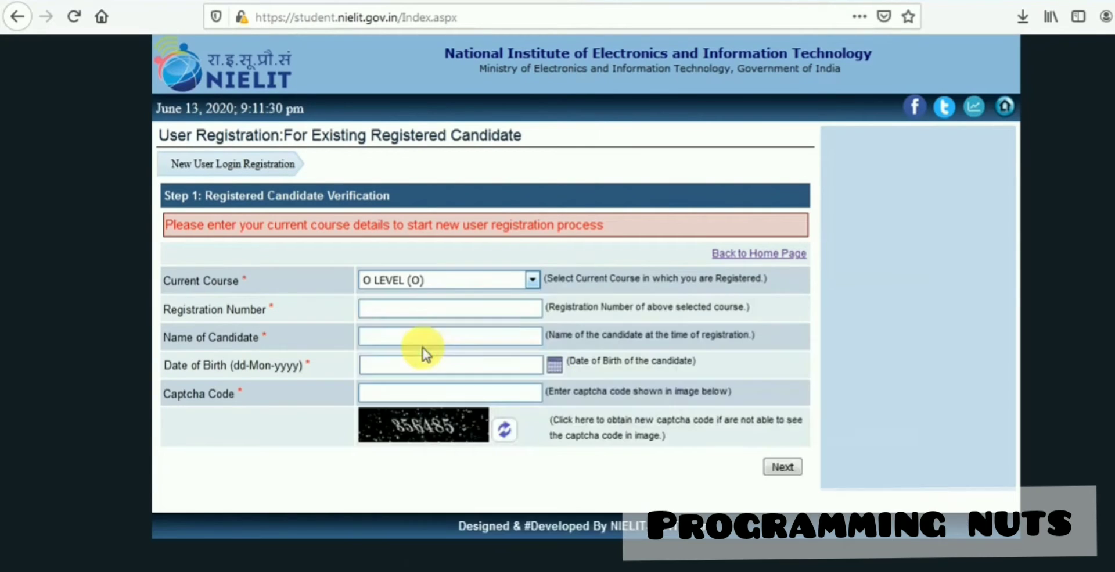
left_click(402, 309)
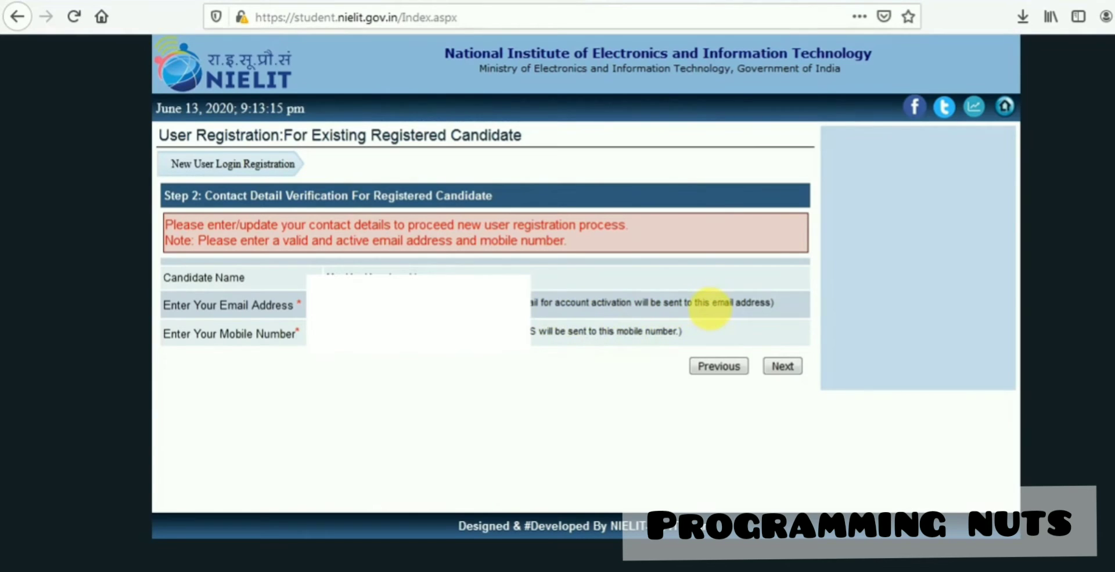
left_click(779, 368)
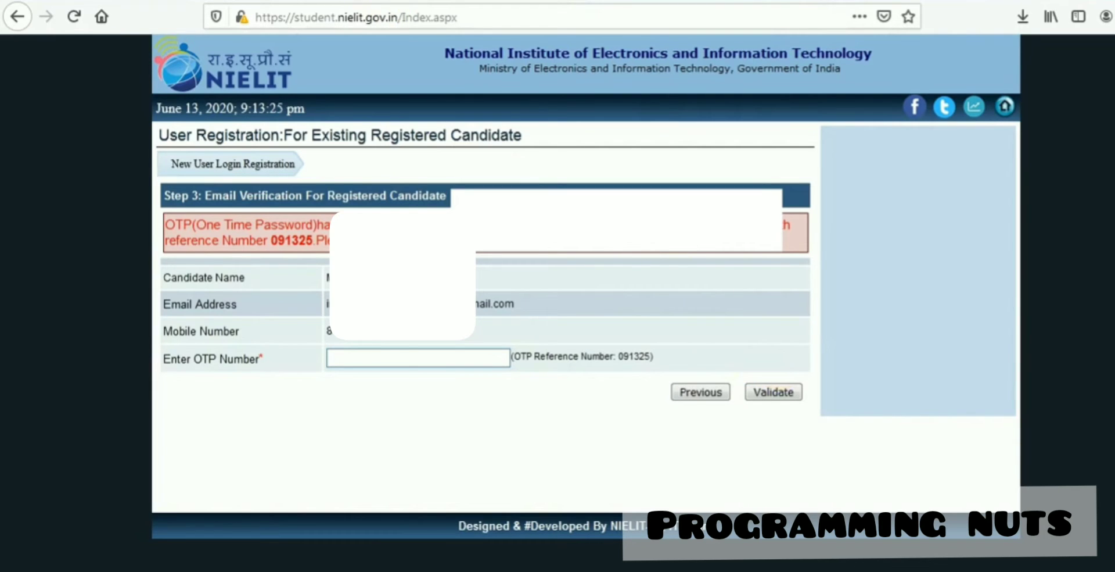
Step: Enter the one-time password received by email and validate it
left_click(390, 359)
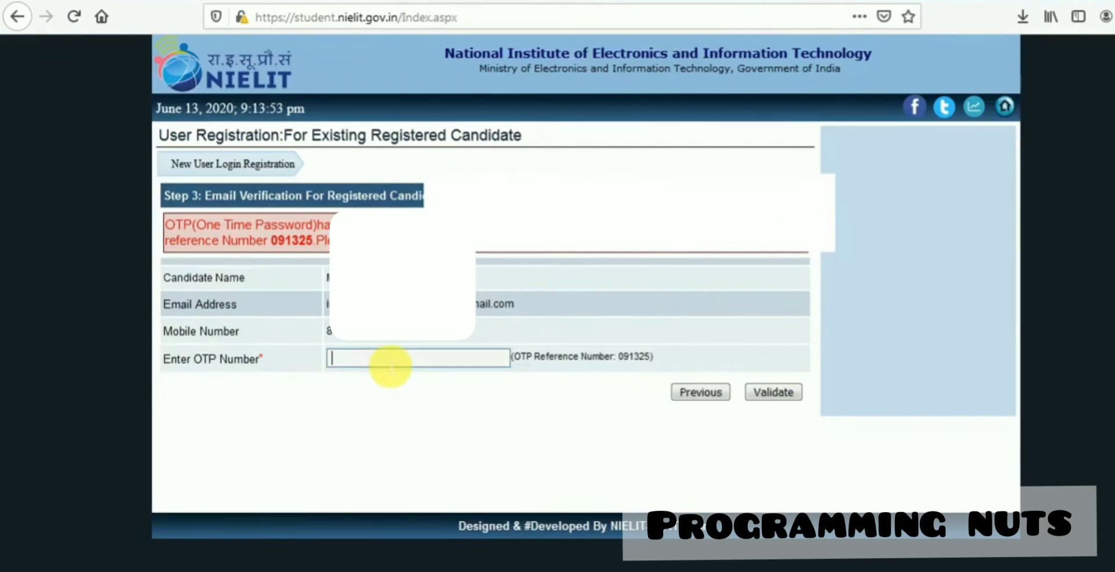
left_click(773, 391)
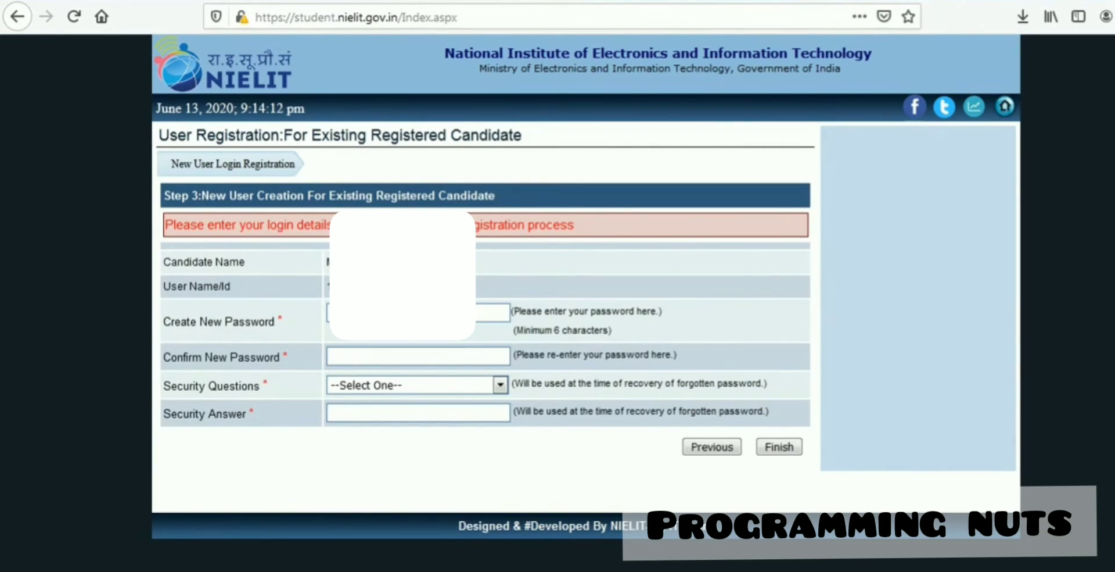
Step: Create the new account password and confirm it
left_click(419, 312)
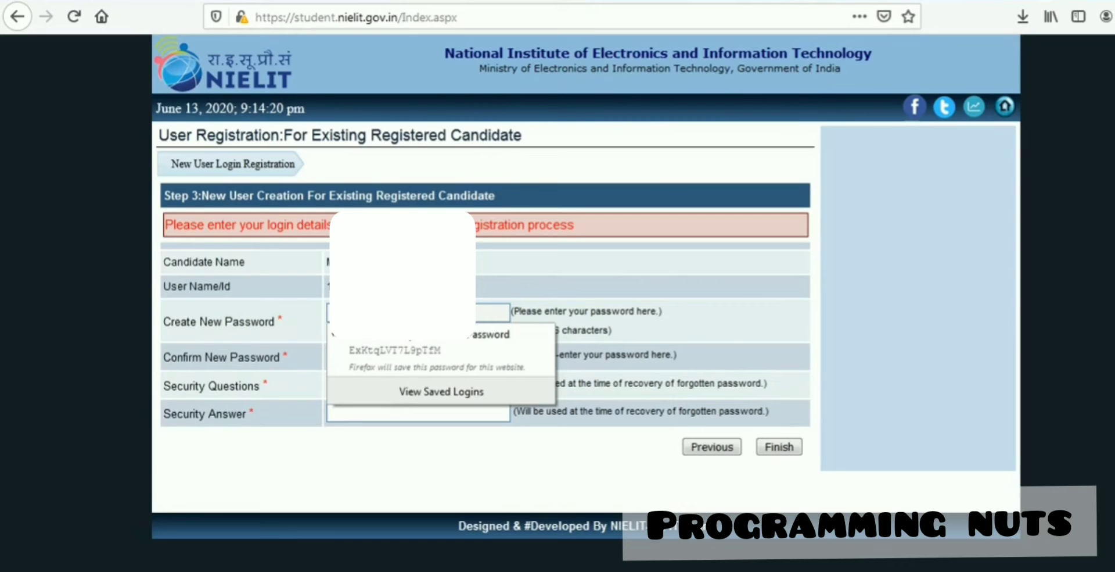
type("•")
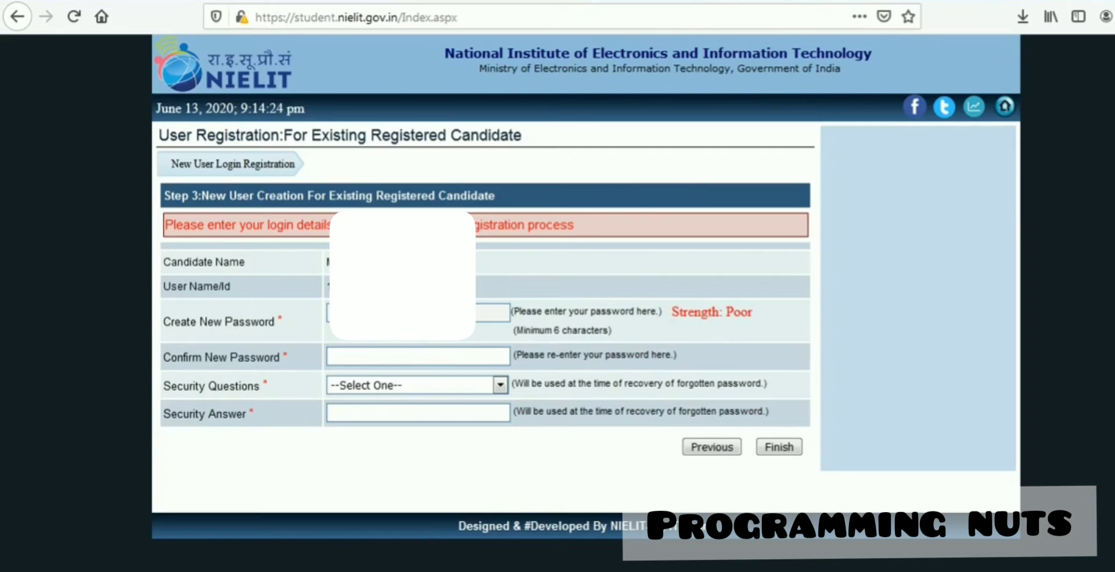
type("•")
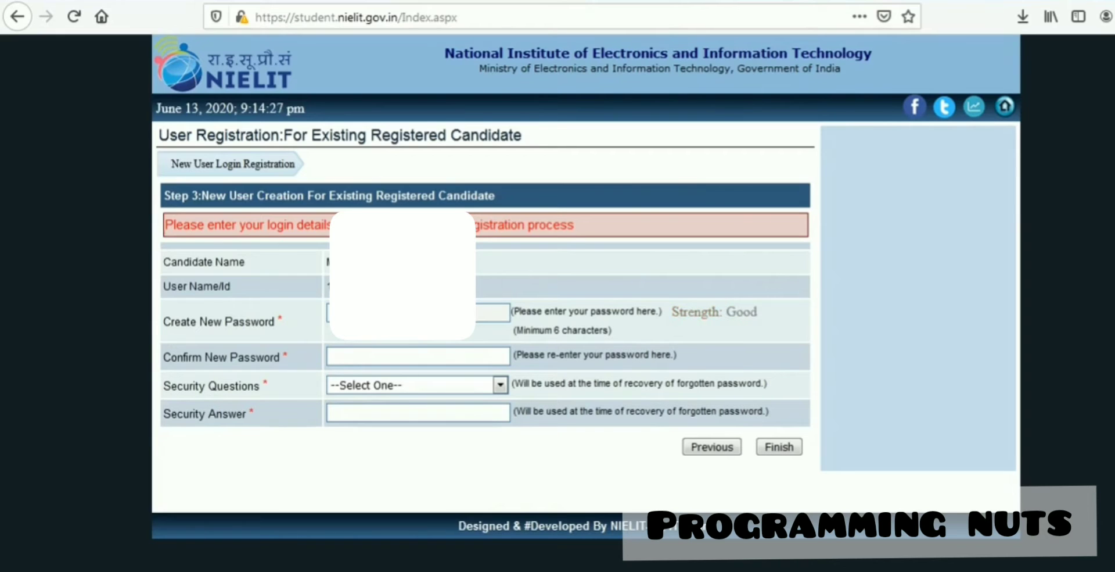
type("••••••")
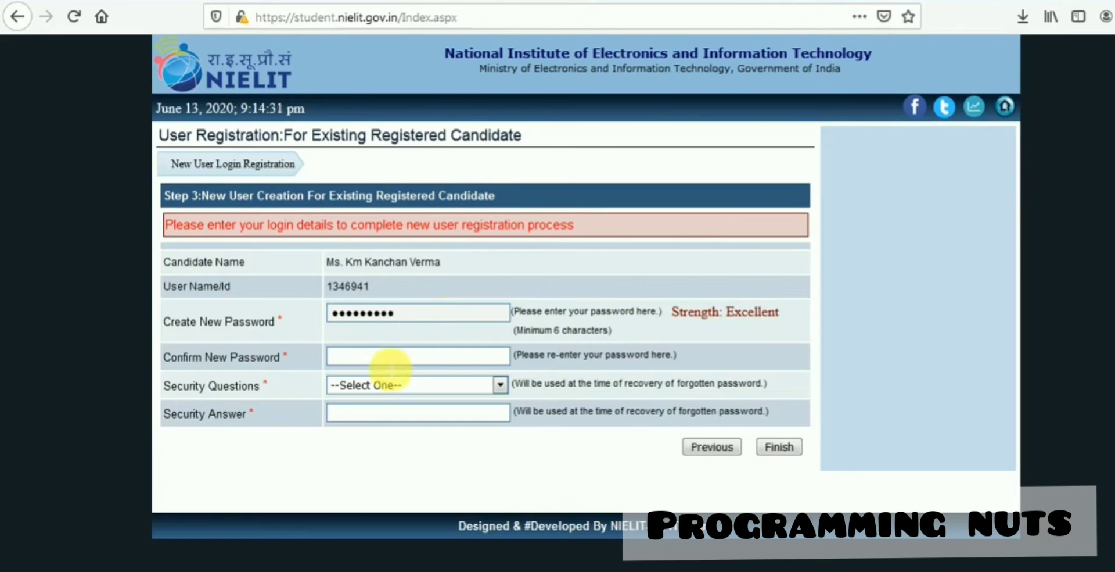
left_click(391, 363)
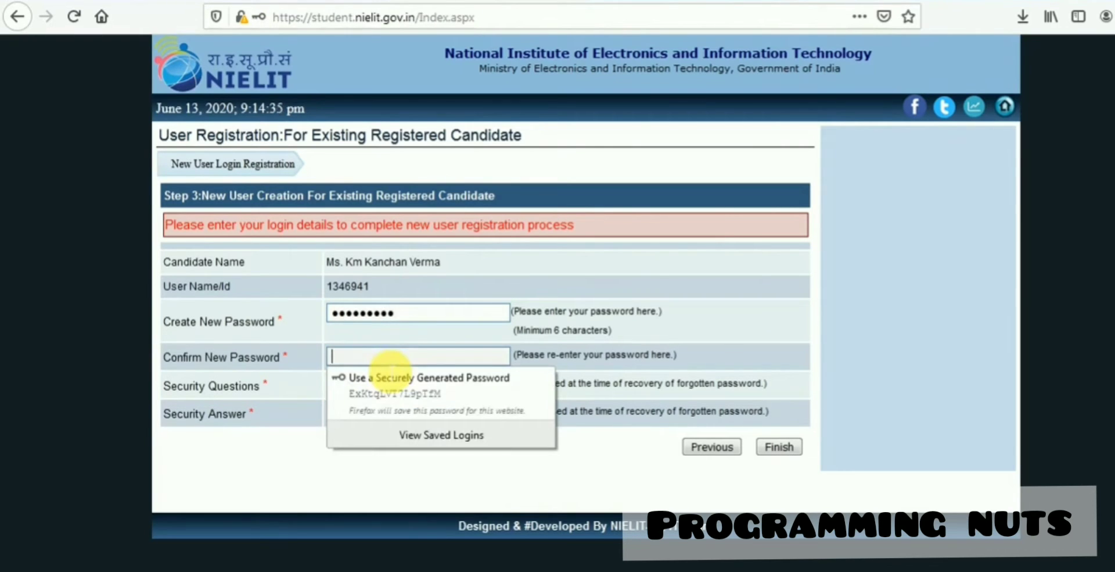
type("••")
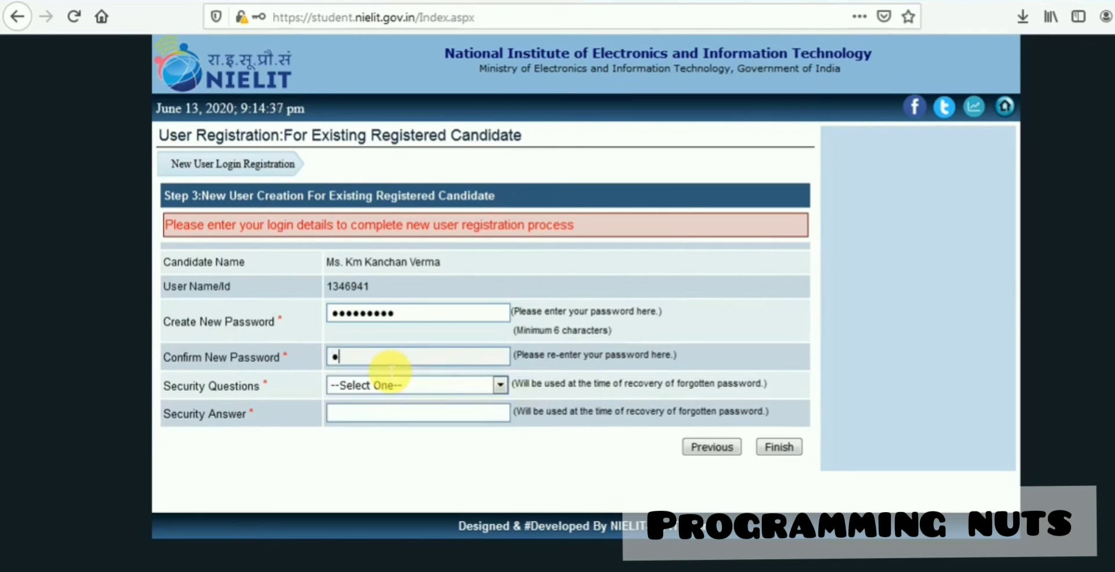
type("•••••••")
Step: Set 'What is your name?' as the security question with its answer, then attempt the candidate login
left_click(394, 390)
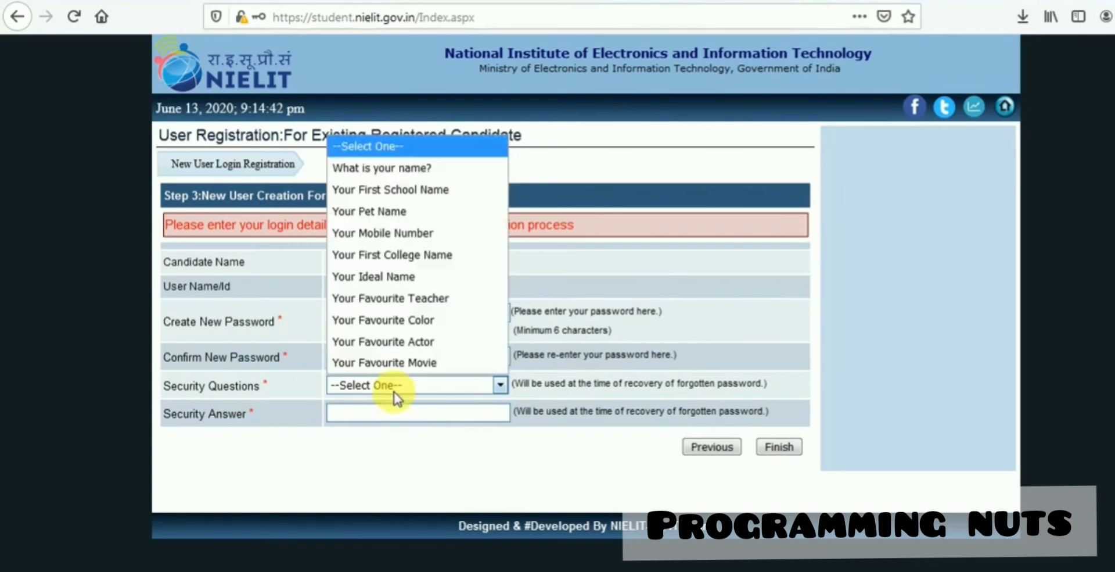
left_click(407, 174)
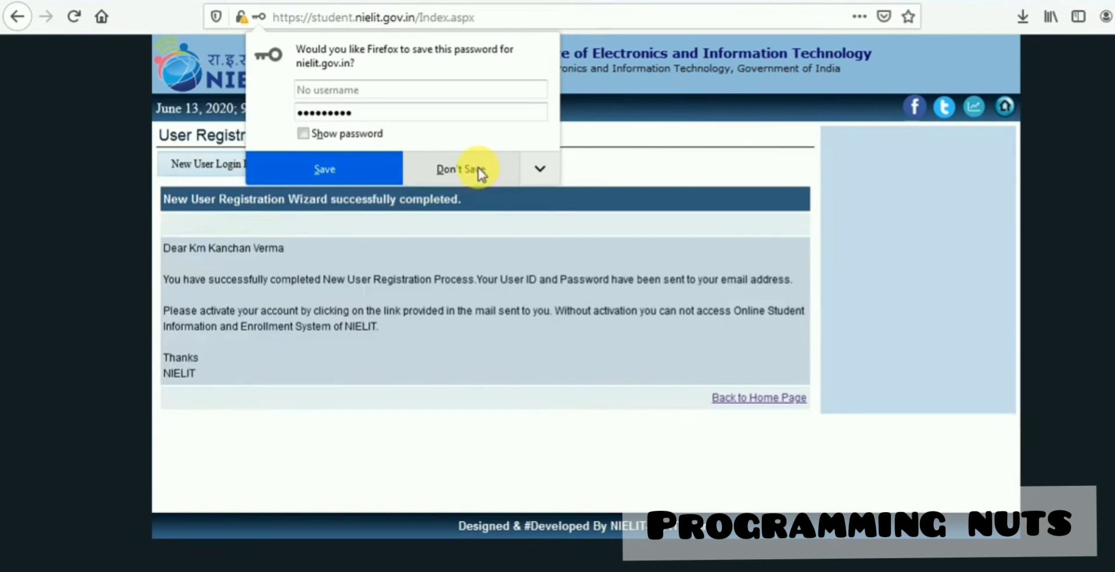
left_click(479, 171)
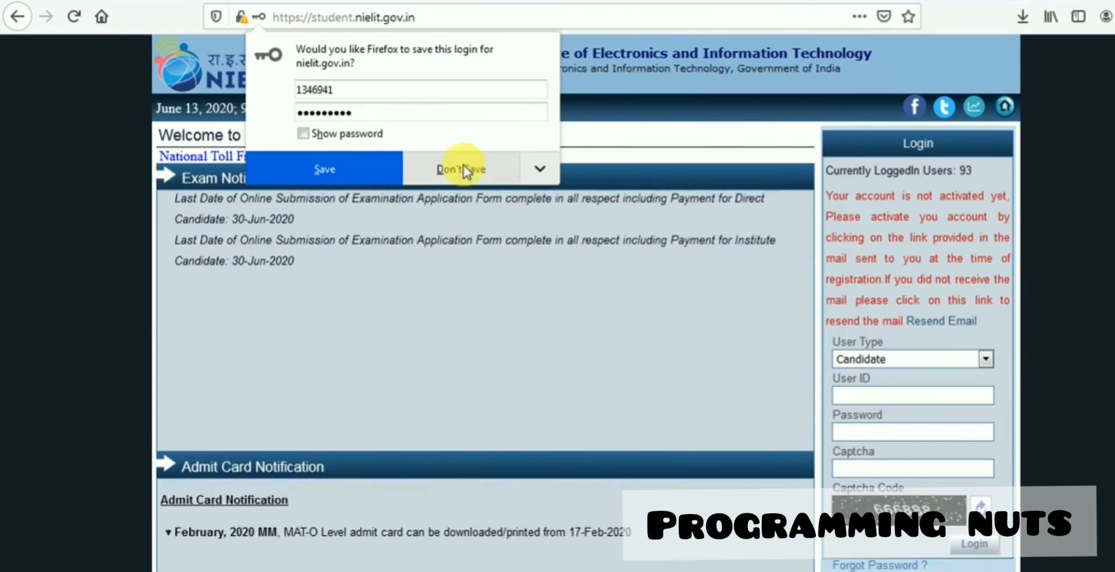
left_click(463, 168)
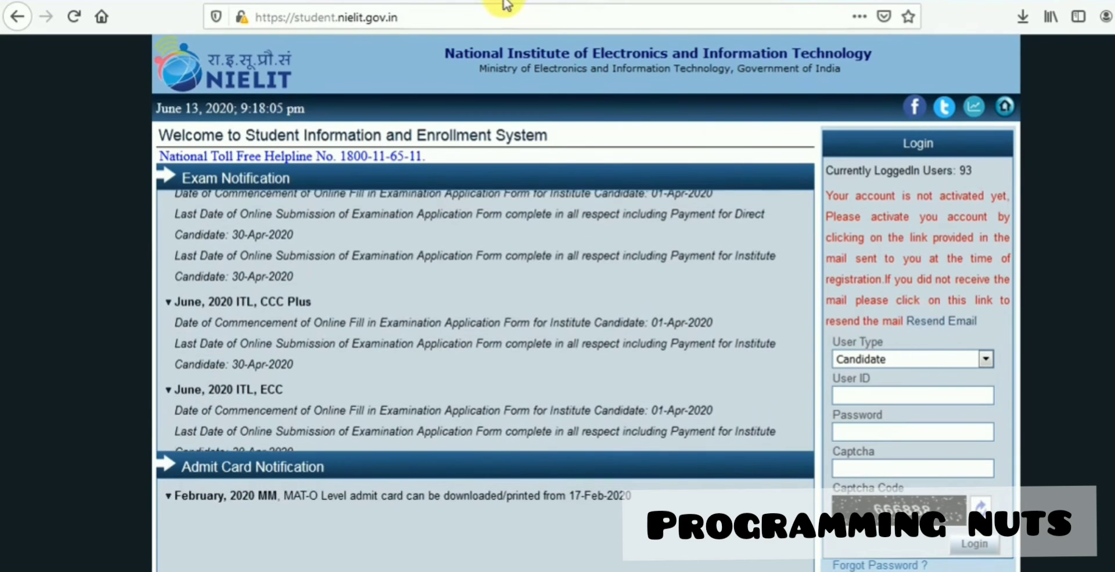
Step: In Gmail, open the 'New User Registration:NIELIT' email and follow its account activation link
left_click(507, 1)
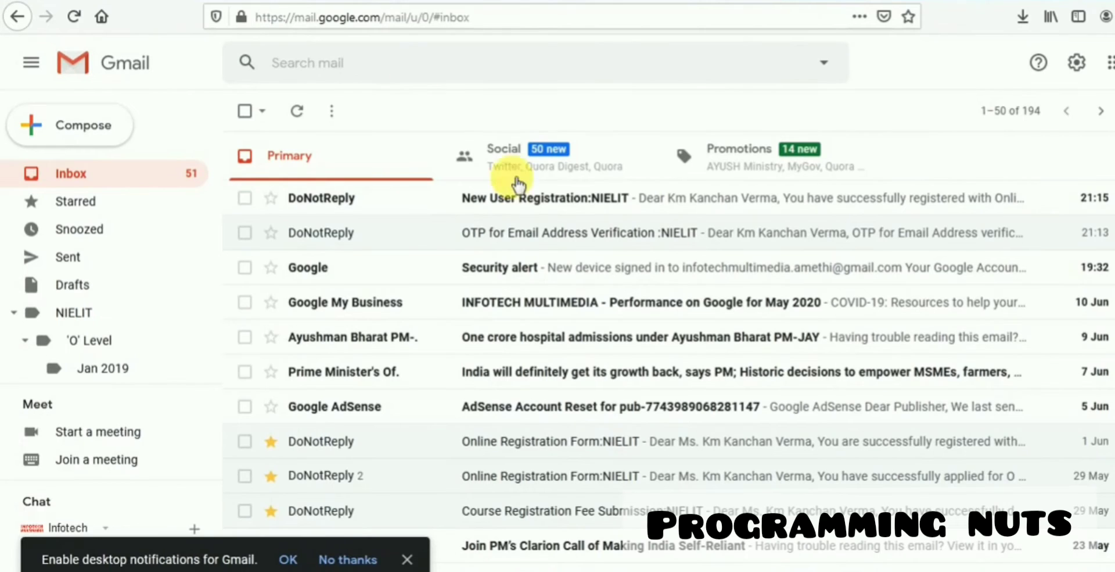
left_click(560, 198)
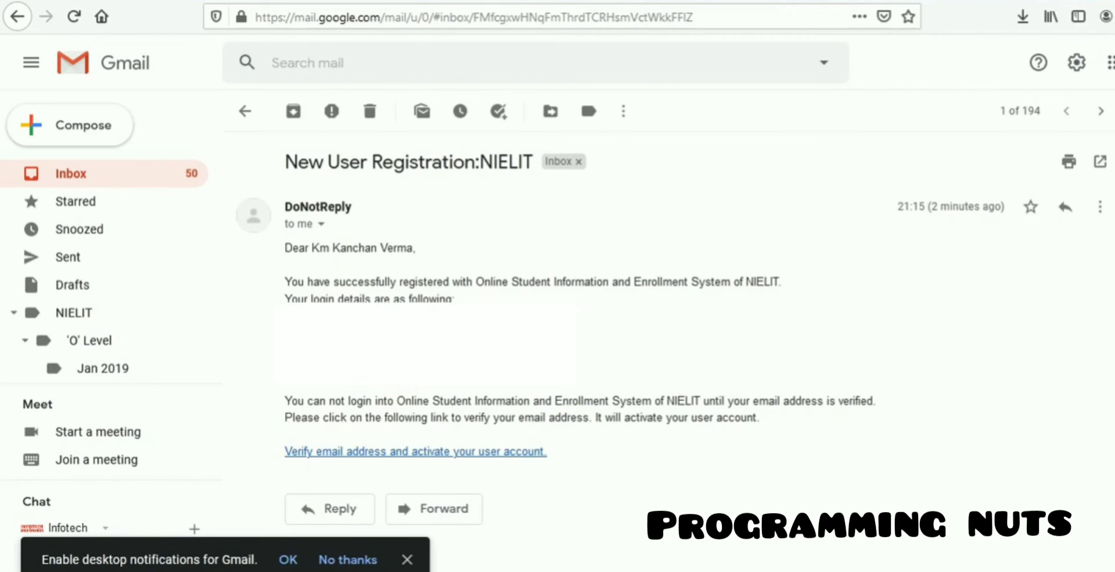
left_click(397, 463)
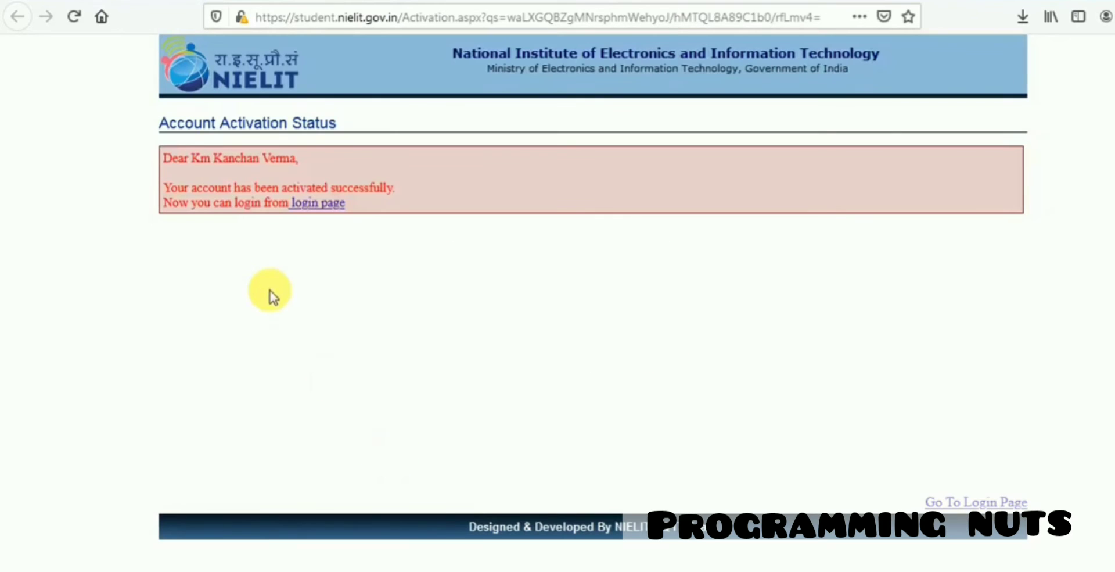
Step: Reload the portal login page, sign in as a candidate, and dismiss the Important notices
left_click(319, 202)
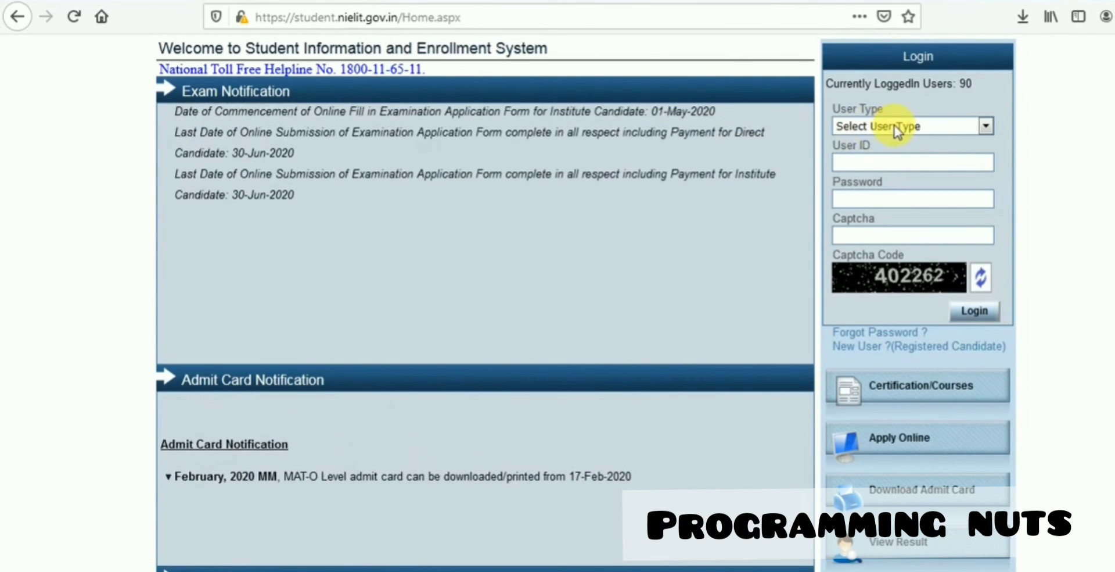
left_click(707, 16)
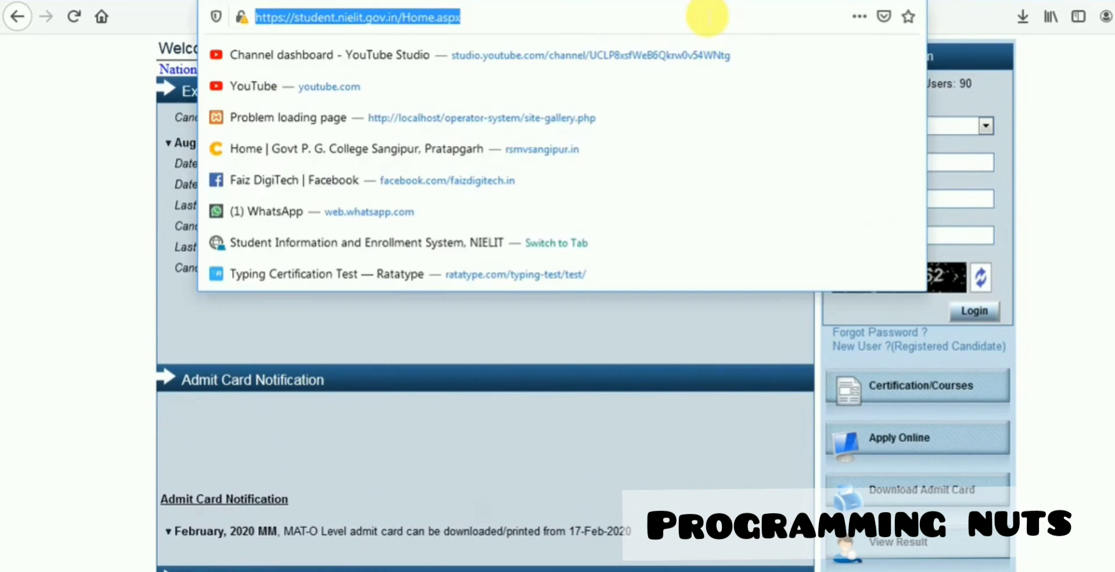
key("Return")
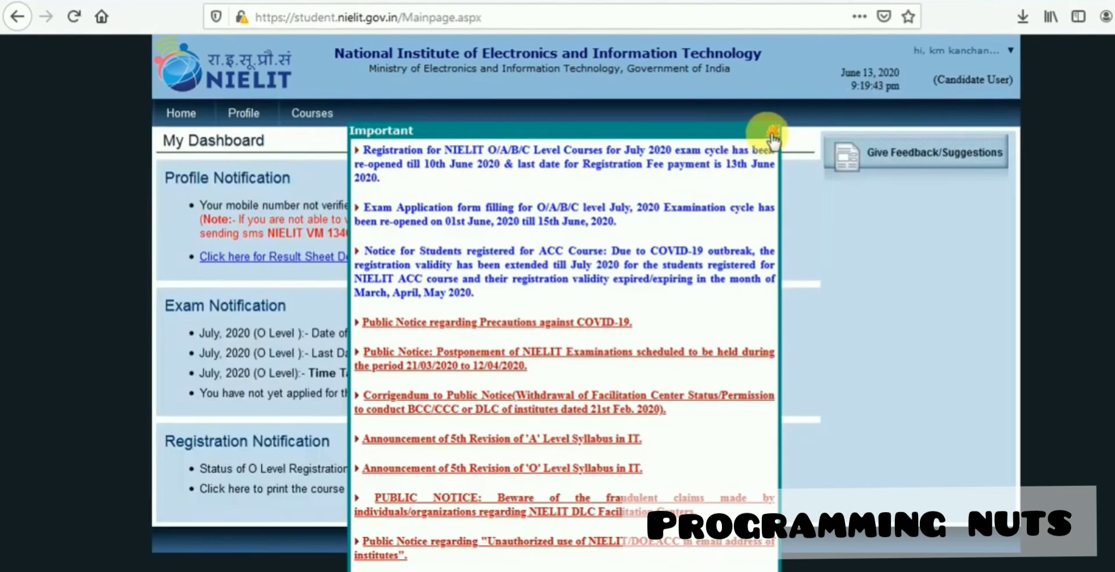
left_click(776, 131)
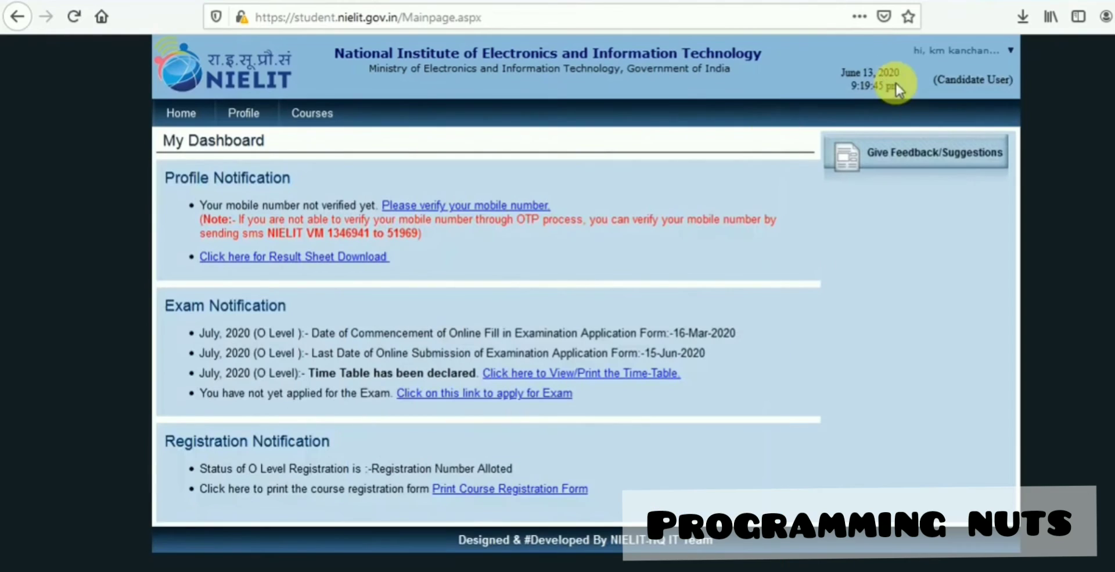
left_click(1011, 55)
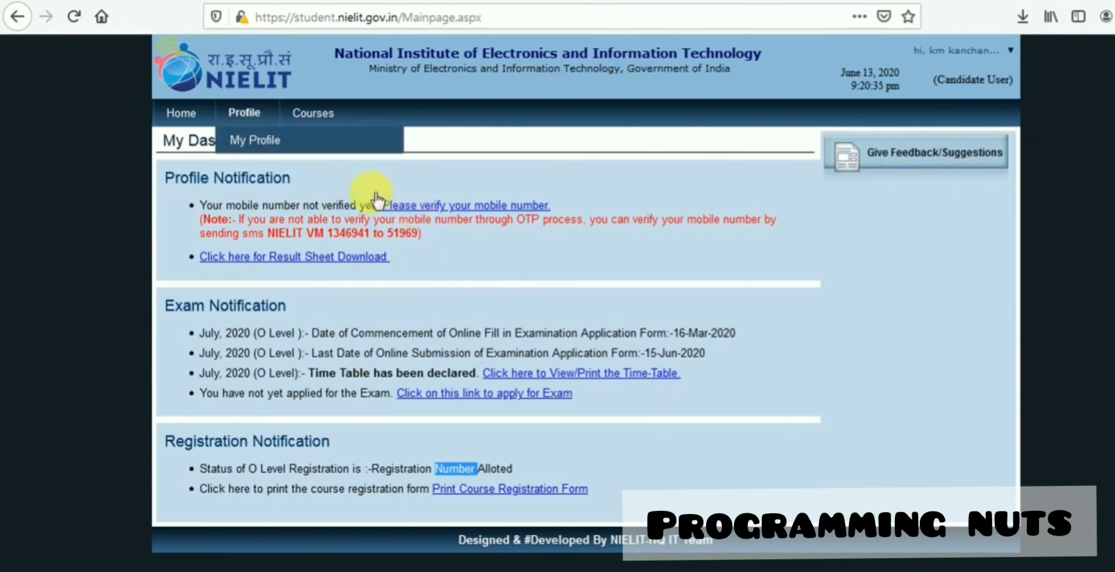
Step: Enter the mobile verification OTP, validate it, and return to My Dashboard
left_click(426, 206)
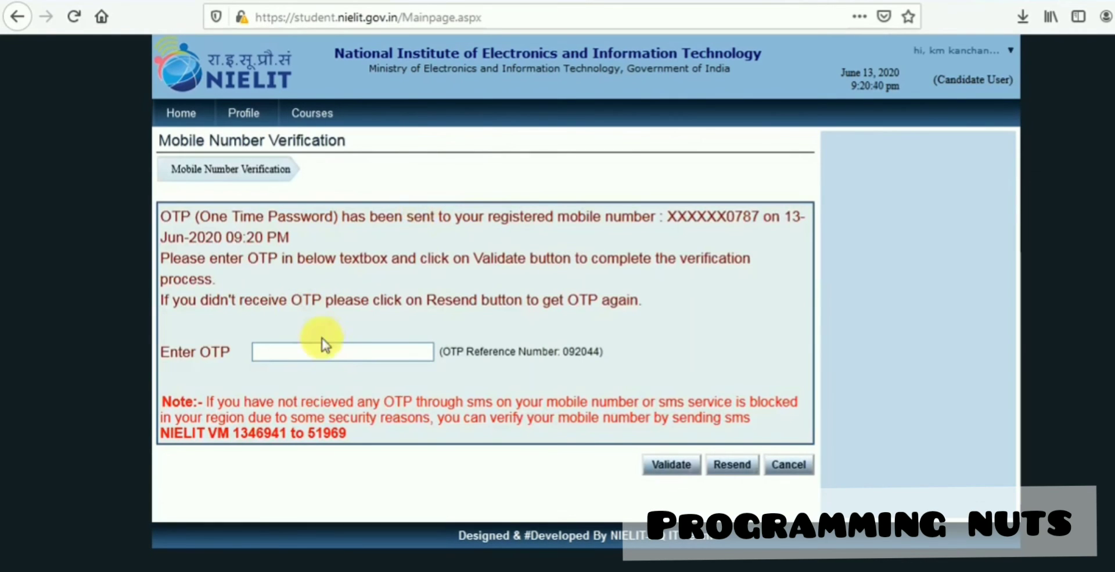
left_click(337, 353)
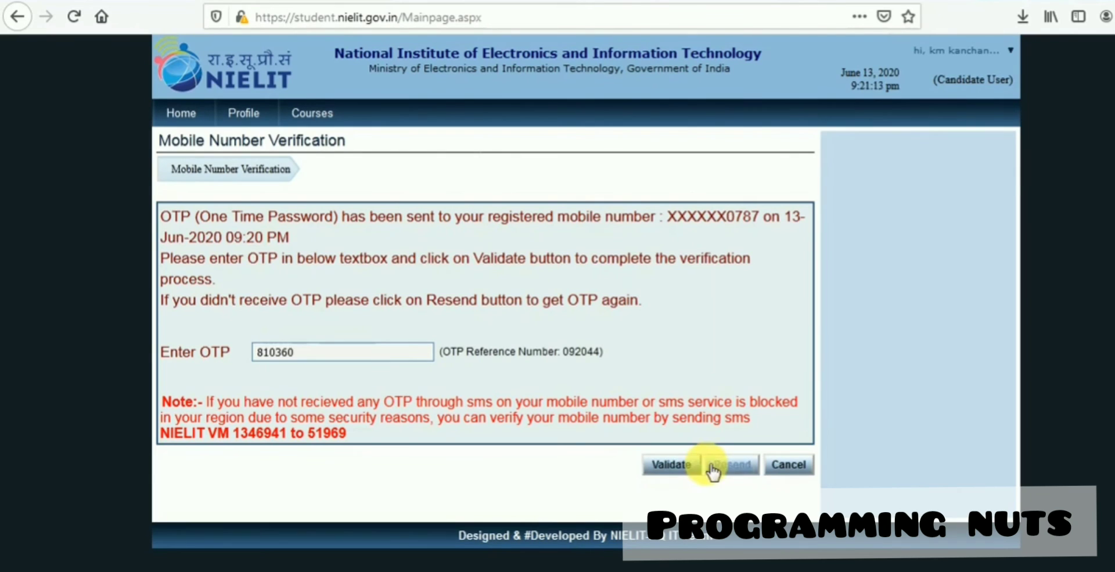
left_click(681, 466)
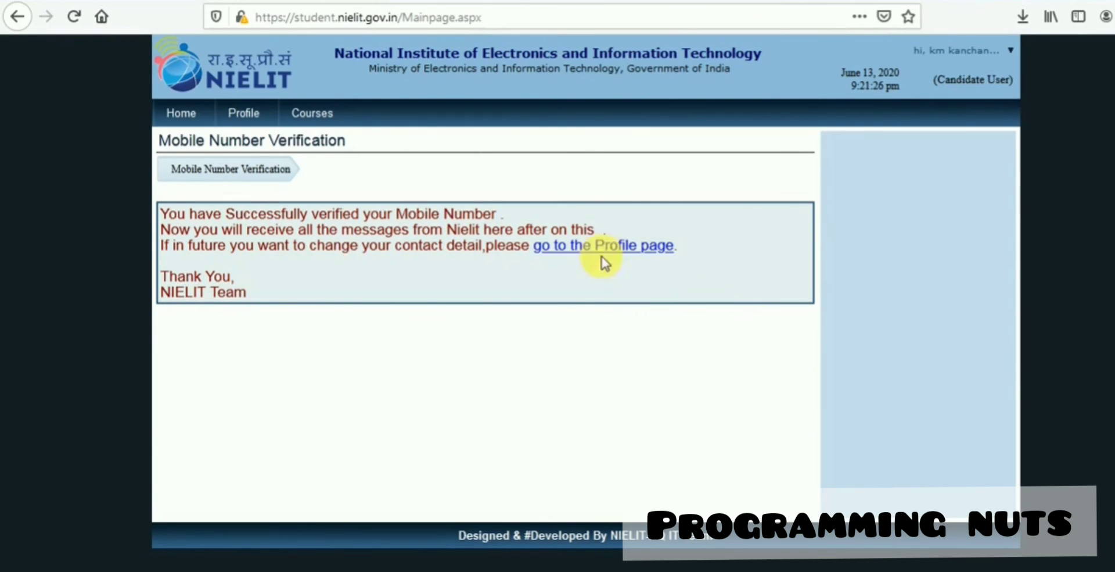
left_click(183, 120)
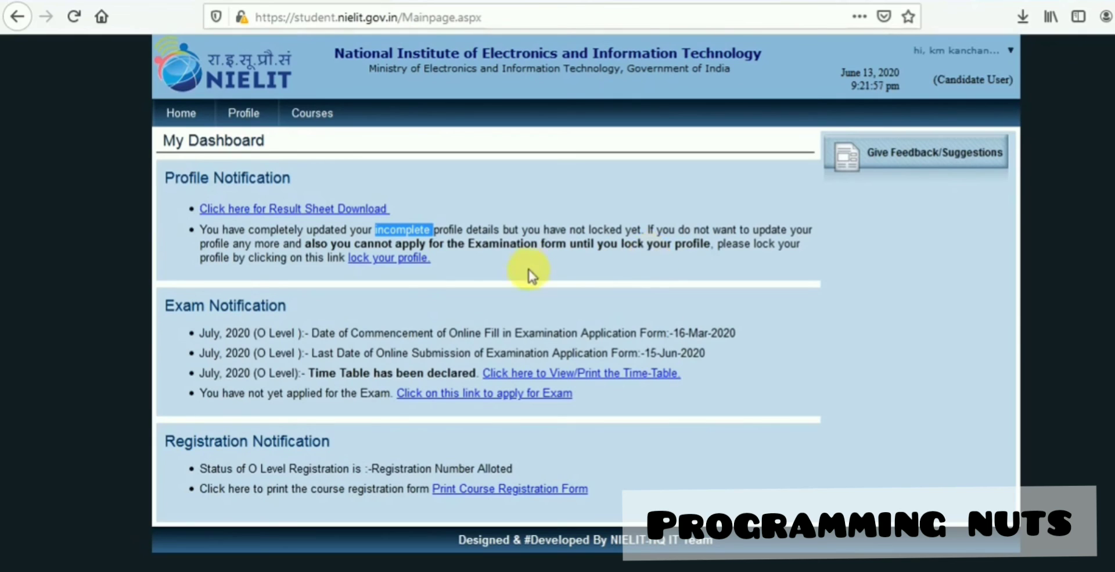
left_click(414, 263)
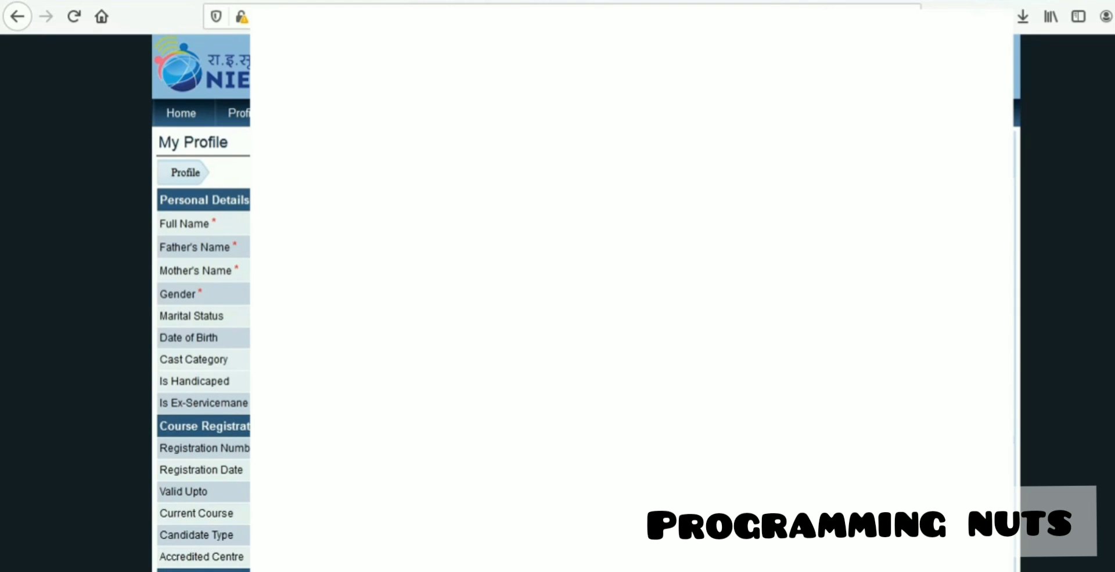
scroll(203, 302, "down", 6)
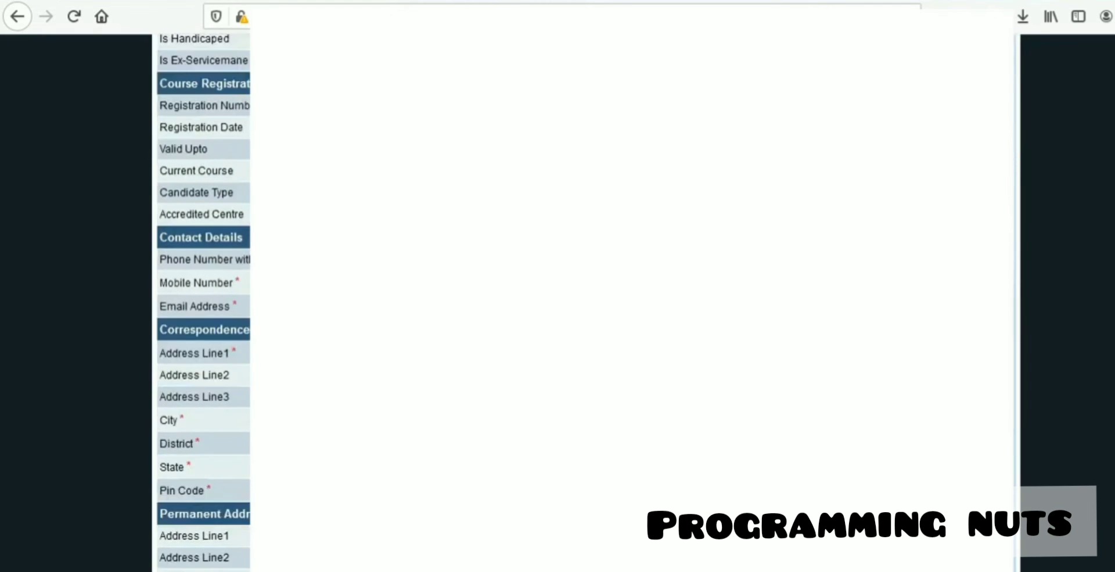
scroll(203, 302, "down", 2)
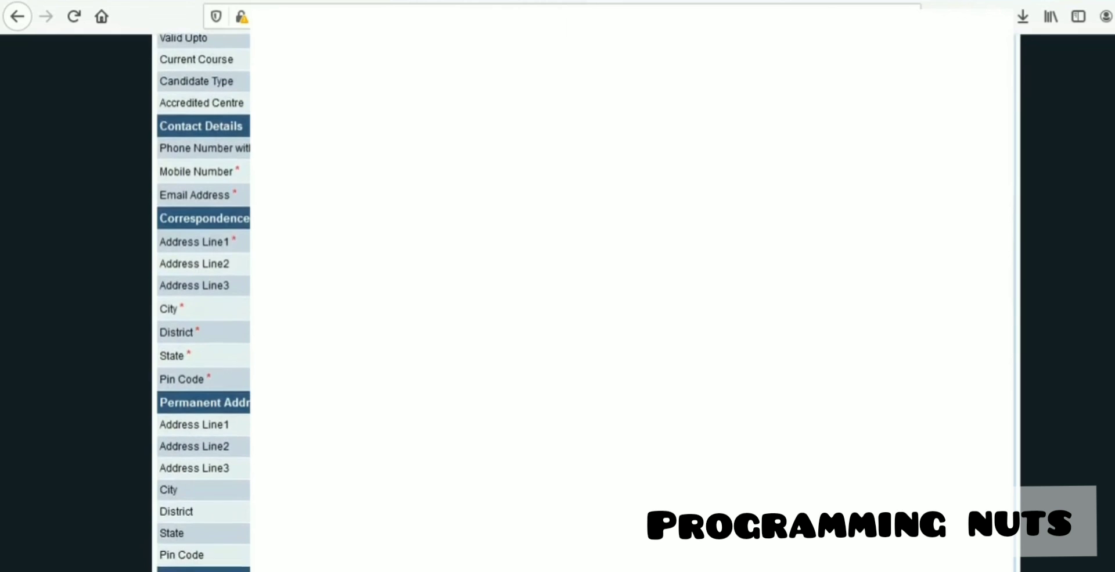
scroll(203, 302, "down", 1)
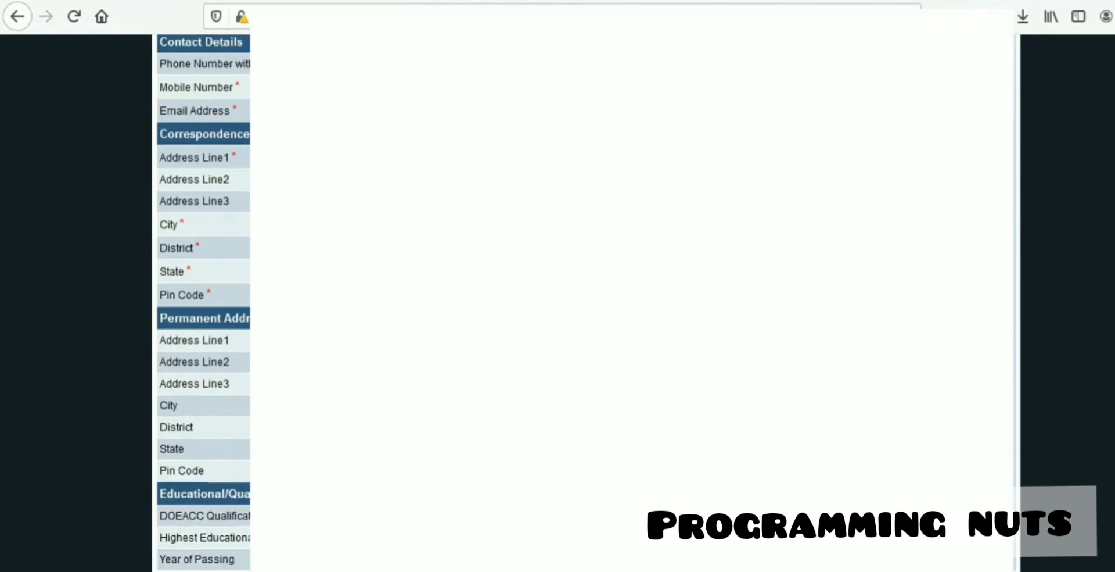
scroll(181, 142, "up", 9)
mouse_move(181, 119)
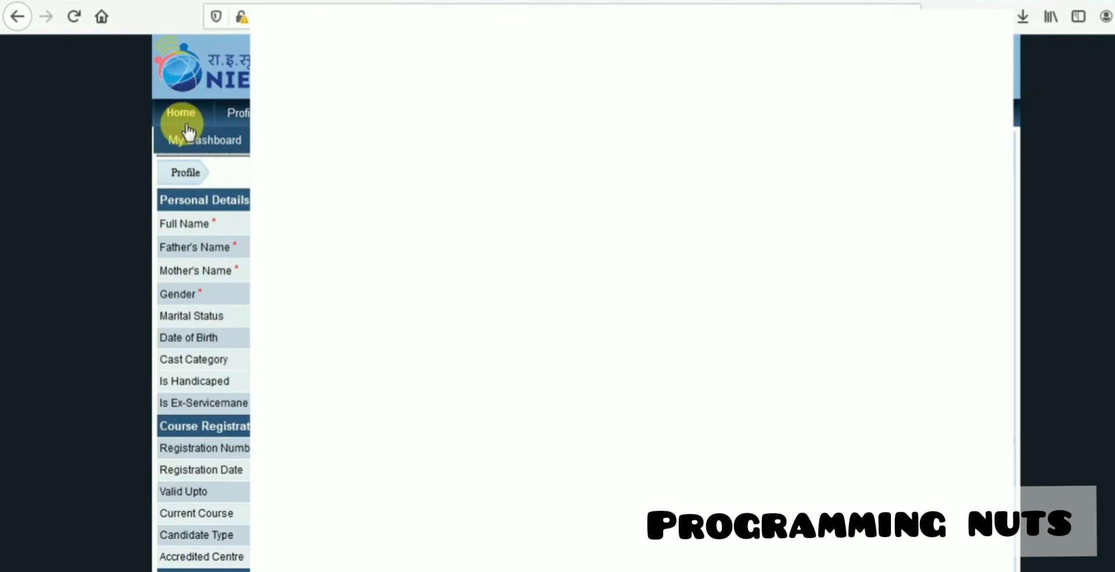
left_click(194, 144)
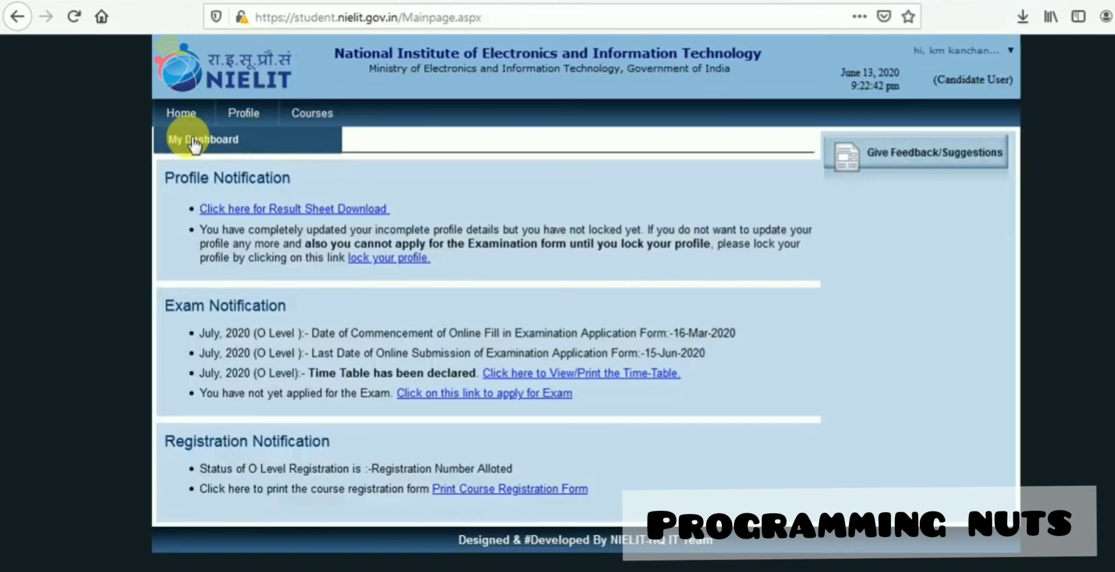